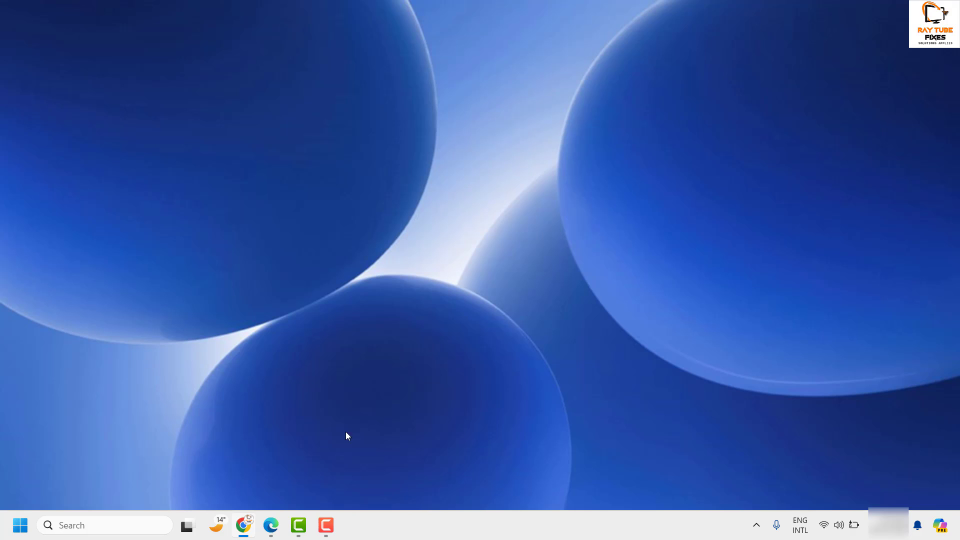
- Launch Edge from the taskbar and open Settings from the Settings and more menu
click(270, 525)
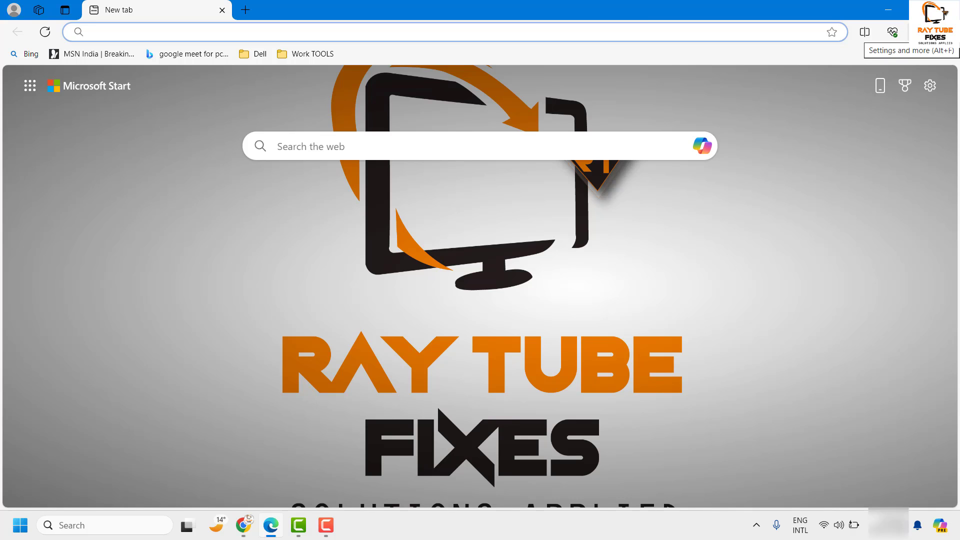
click(943, 32)
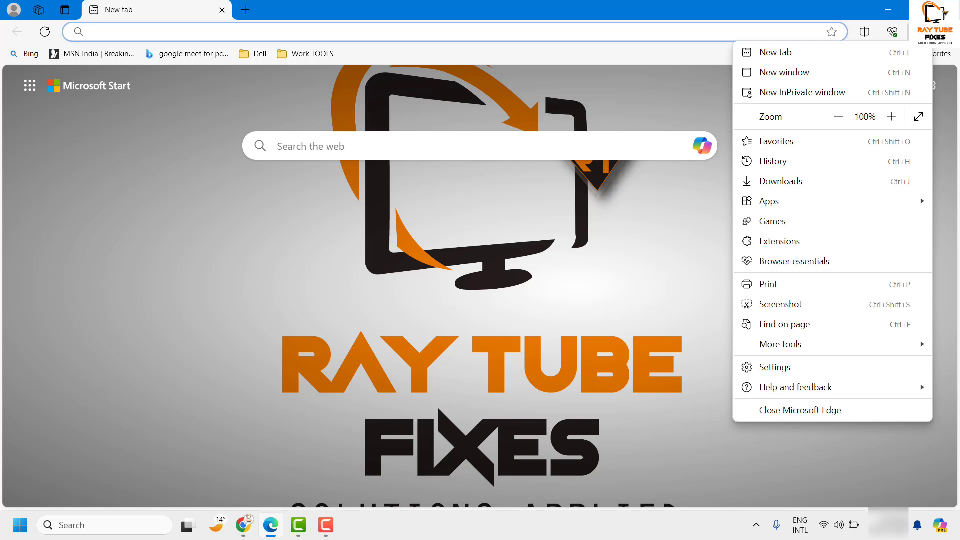
click(823, 367)
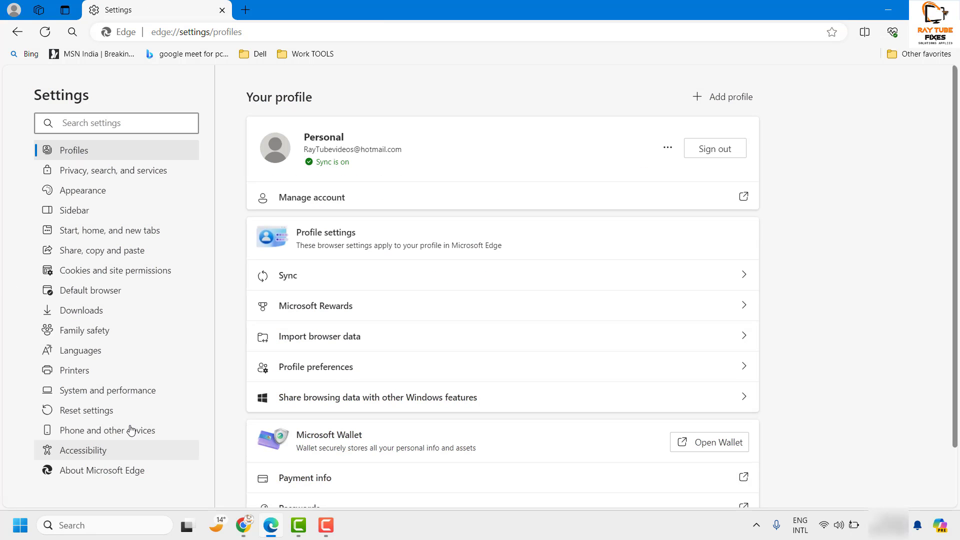
- Go to the Languages page in the Edge Settings sidebar
click(81, 350)
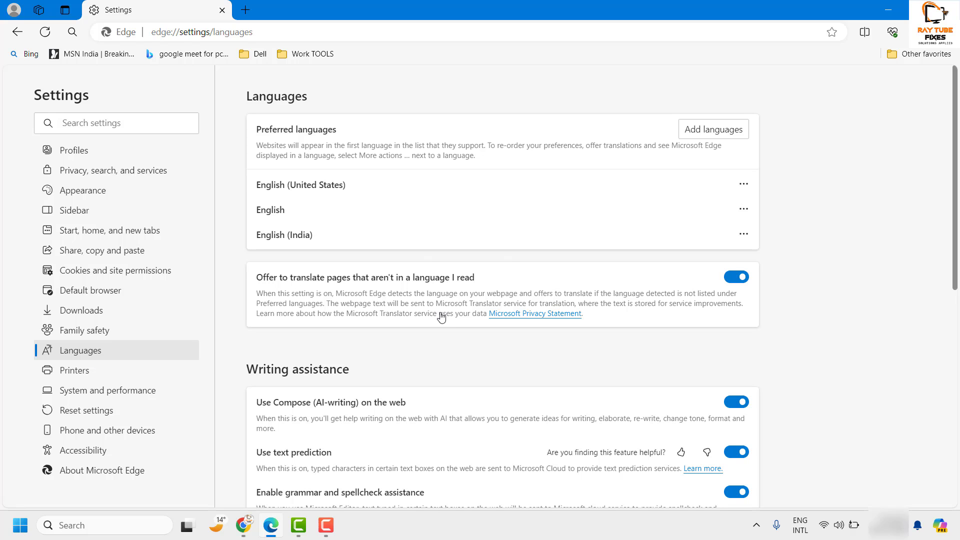
scroll(451, 319, down, 3)
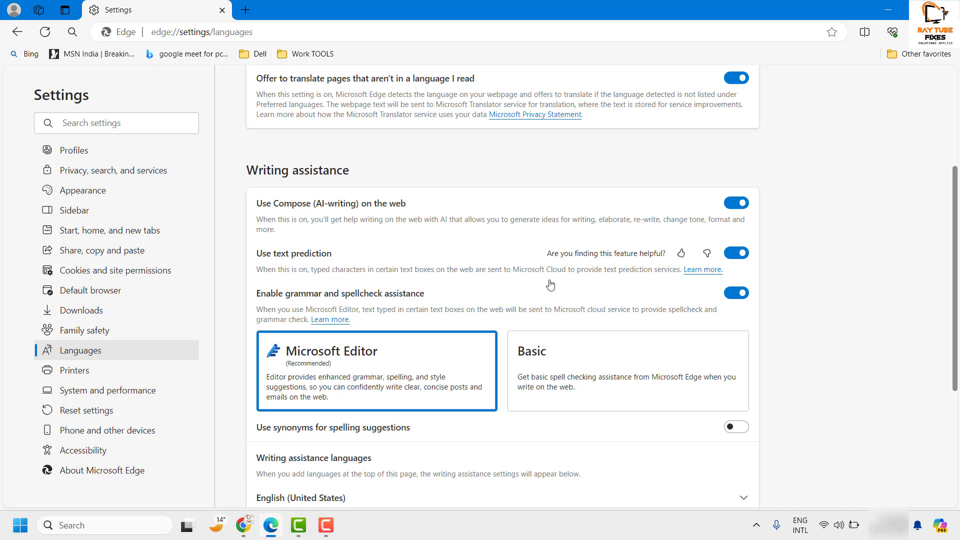
- Switch off 'Use text prediction' and 'Use Compose (AI-writing) on the web'
click(732, 256)
click(731, 206)
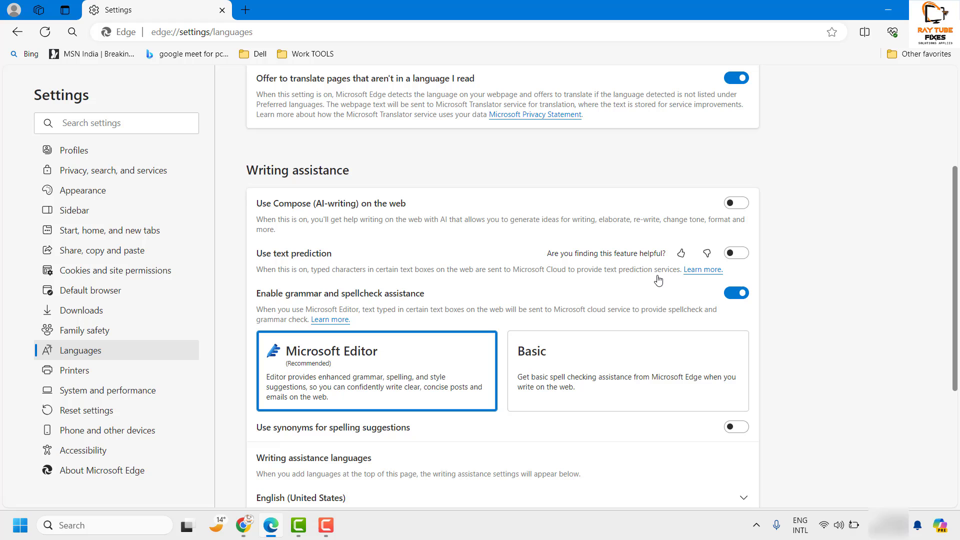
- Minimize the Edge window to reveal the empty desktop
click(885, 12)
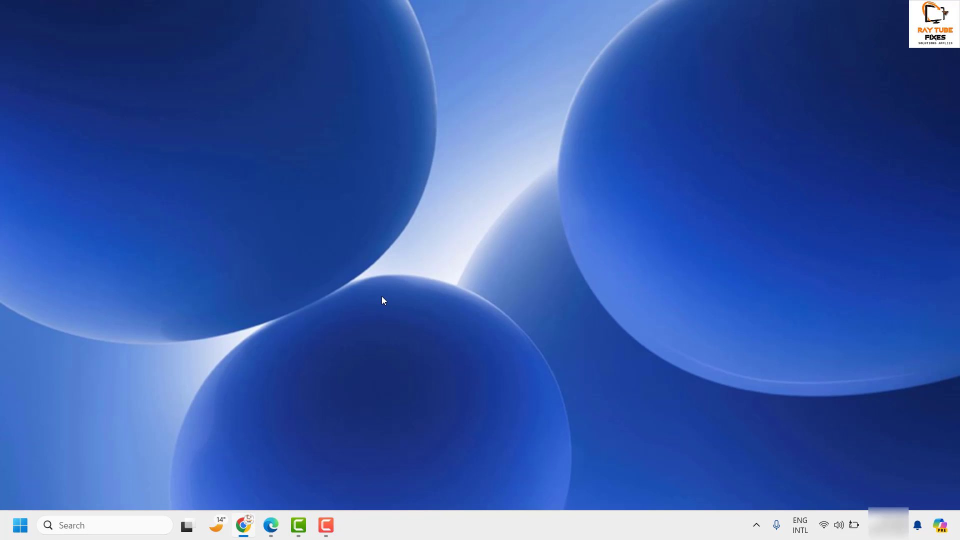